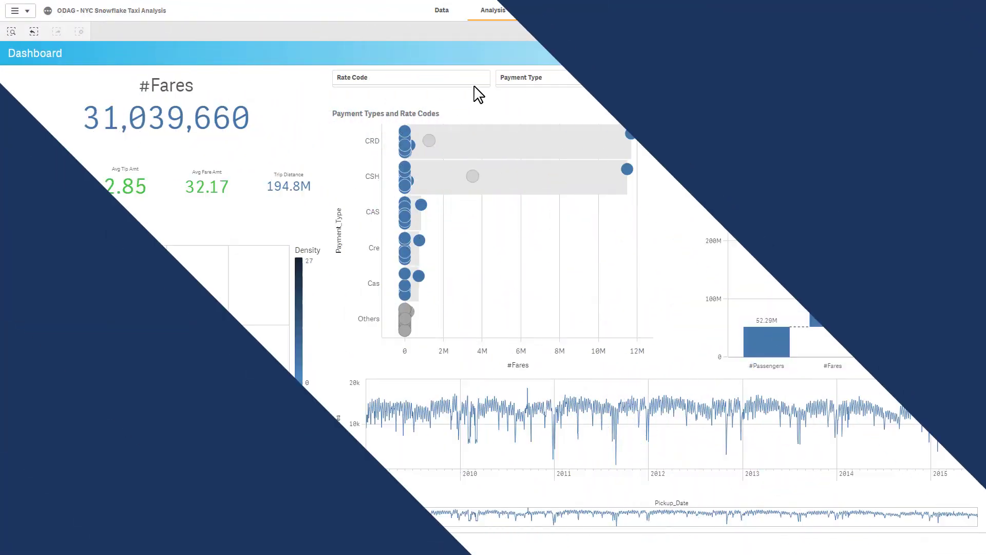
Filter the data to the JFK rate code and the Dispute payment type.
click(403, 78)
click(385, 160)
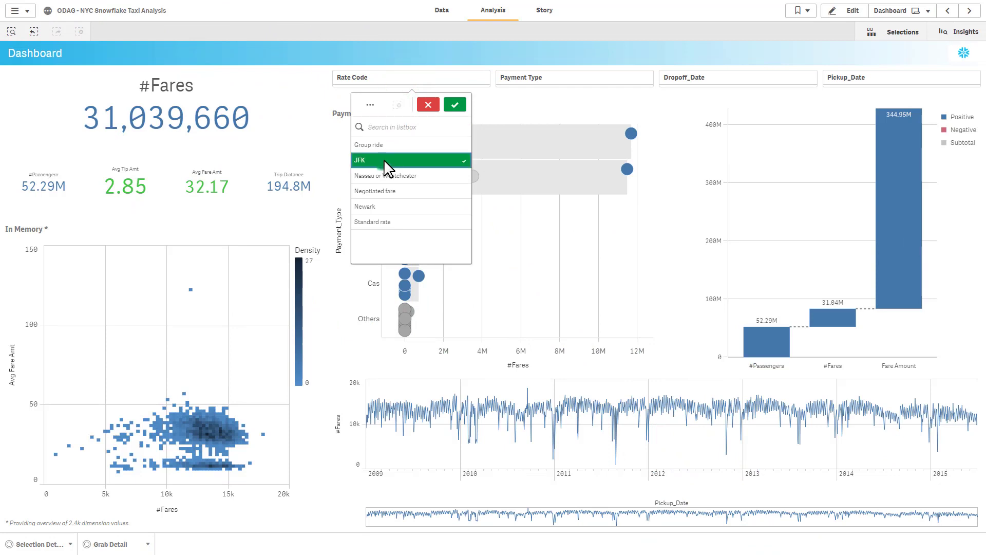
click(454, 106)
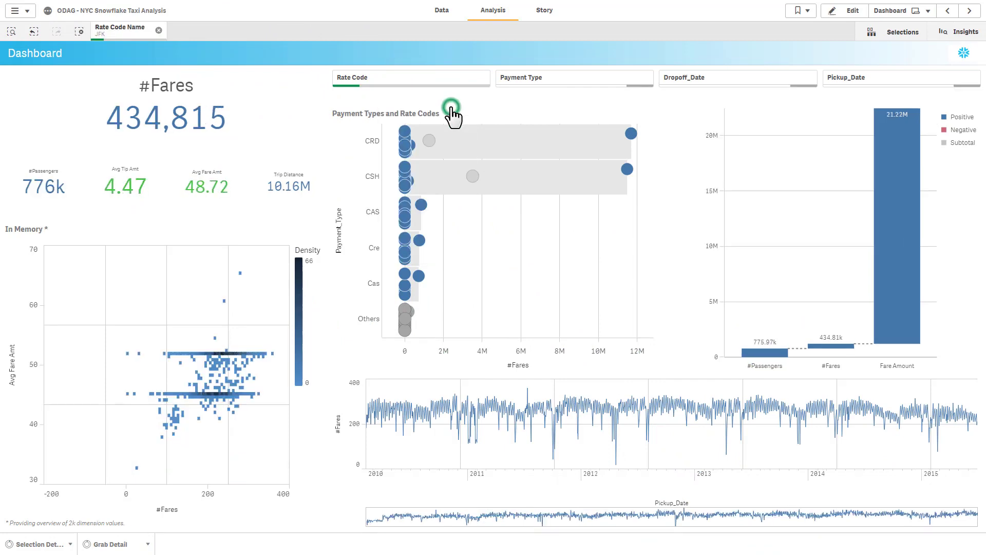
click(552, 78)
click(547, 176)
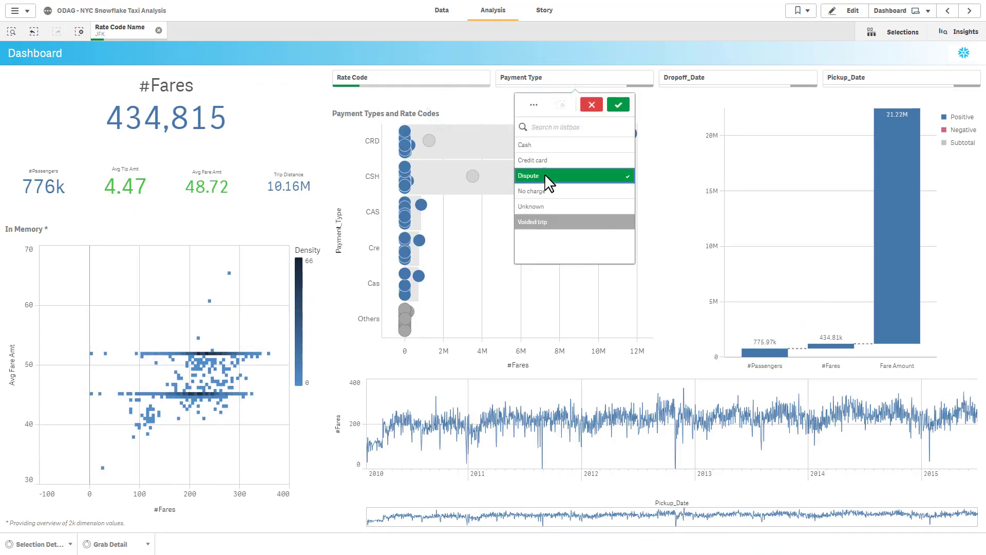
click(618, 105)
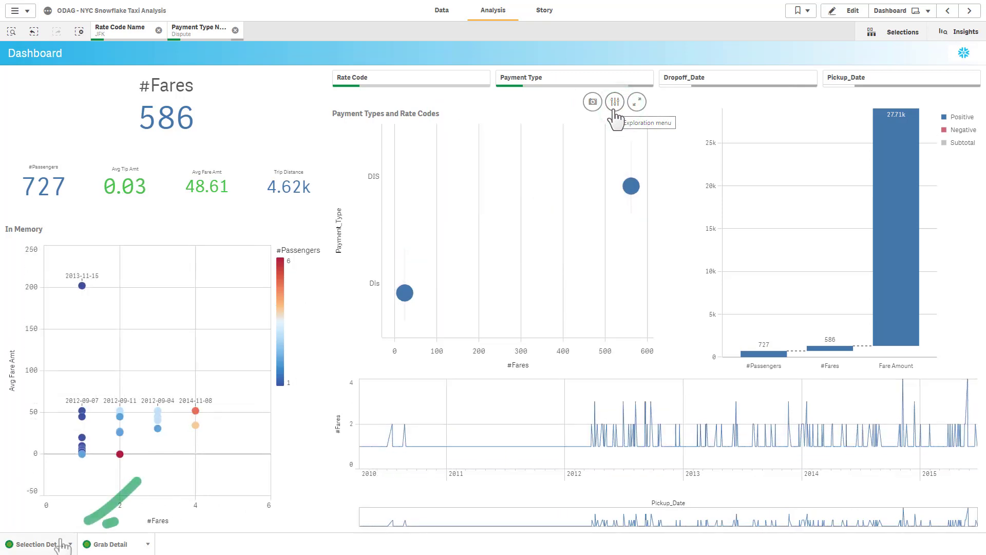
Open the generated NYC Snowflake Details app for these selections.
click(51, 546)
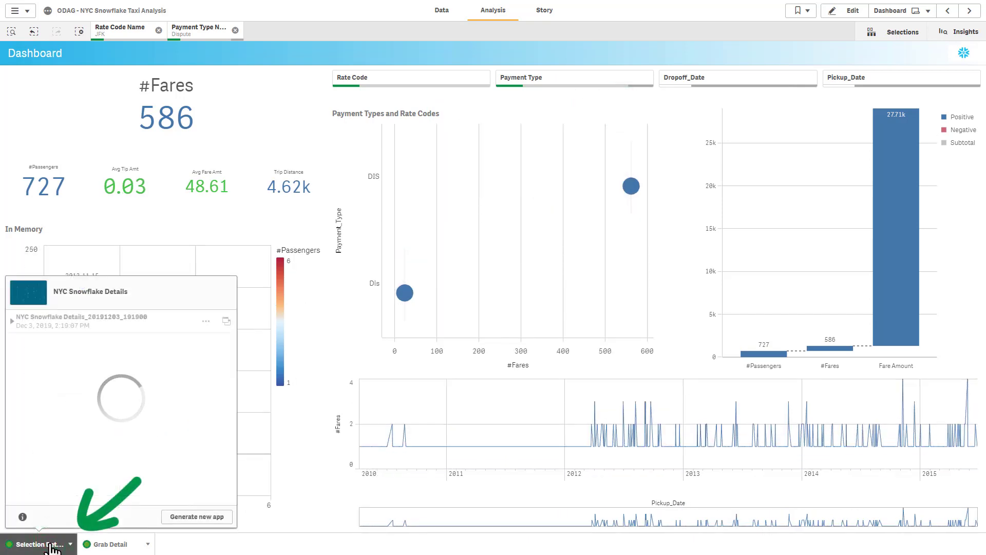
click(69, 324)
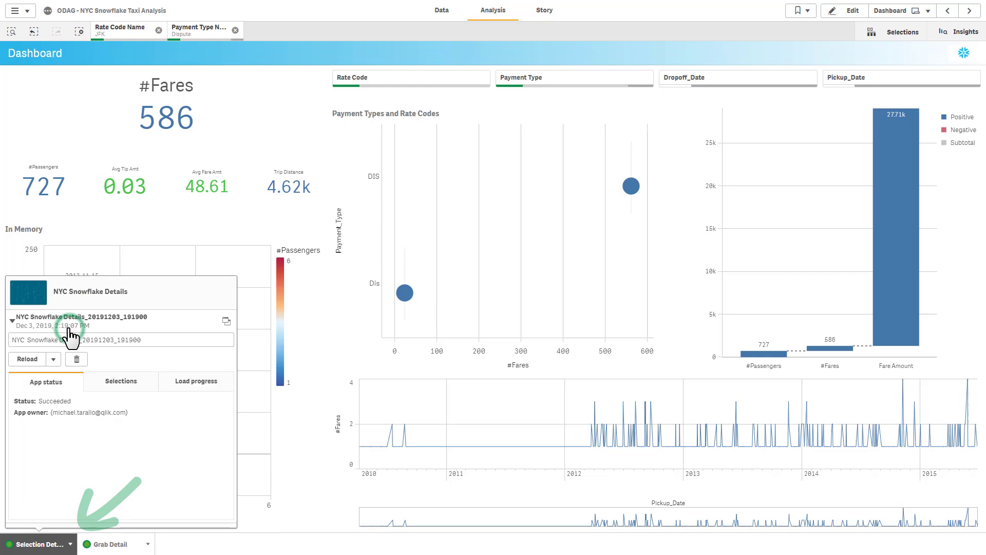
click(226, 321)
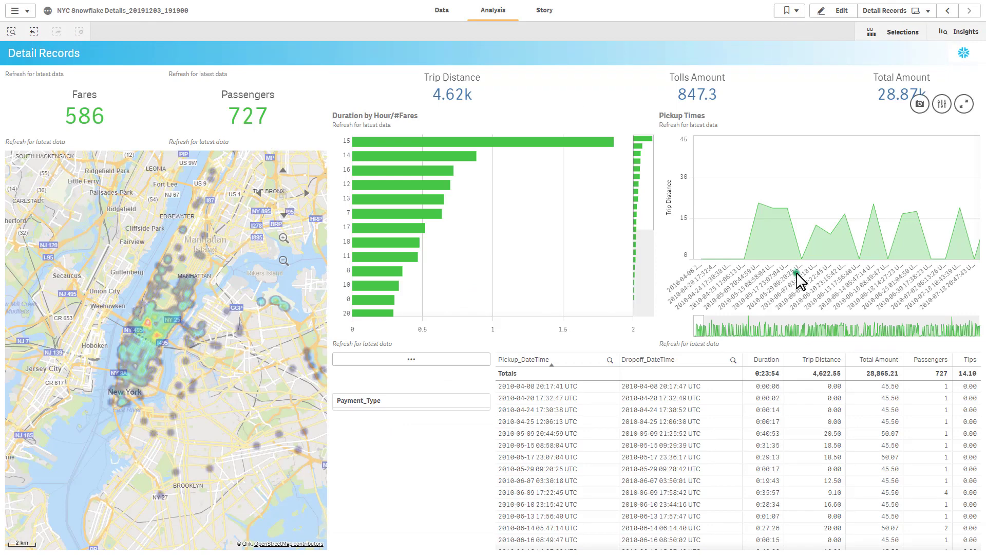
Select a range of five pickup times in the details app and confirm it.
drag(796, 280, 862, 281)
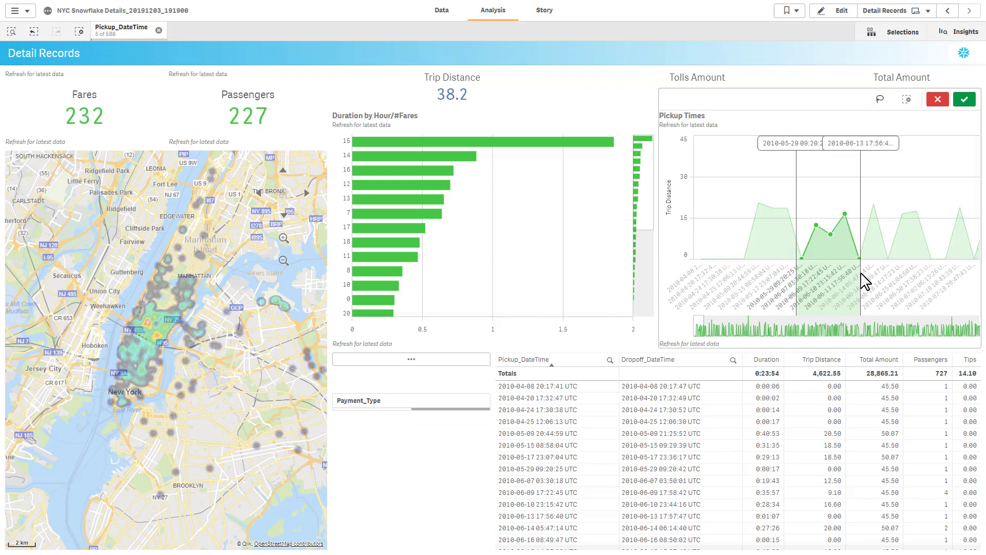
click(964, 100)
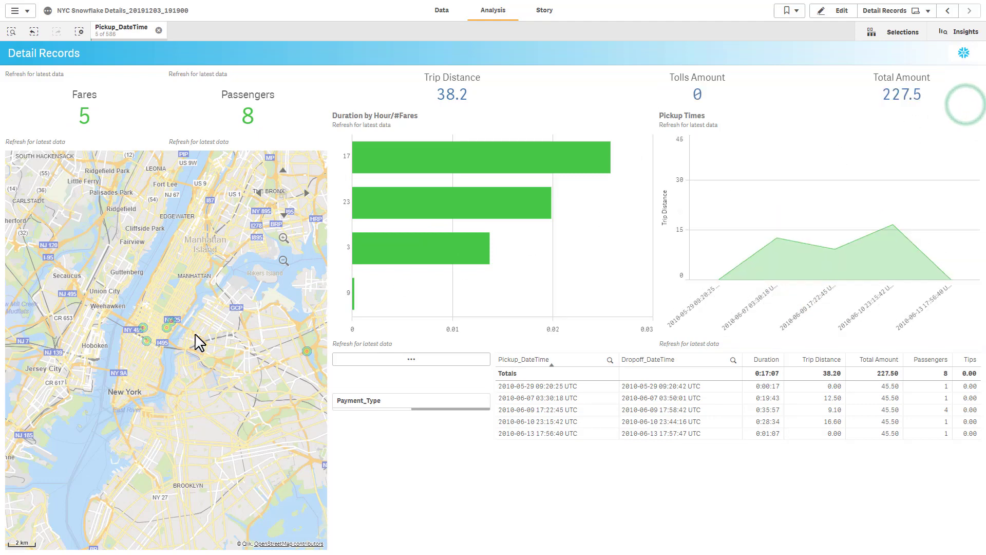
scroll(166, 353, up, 3)
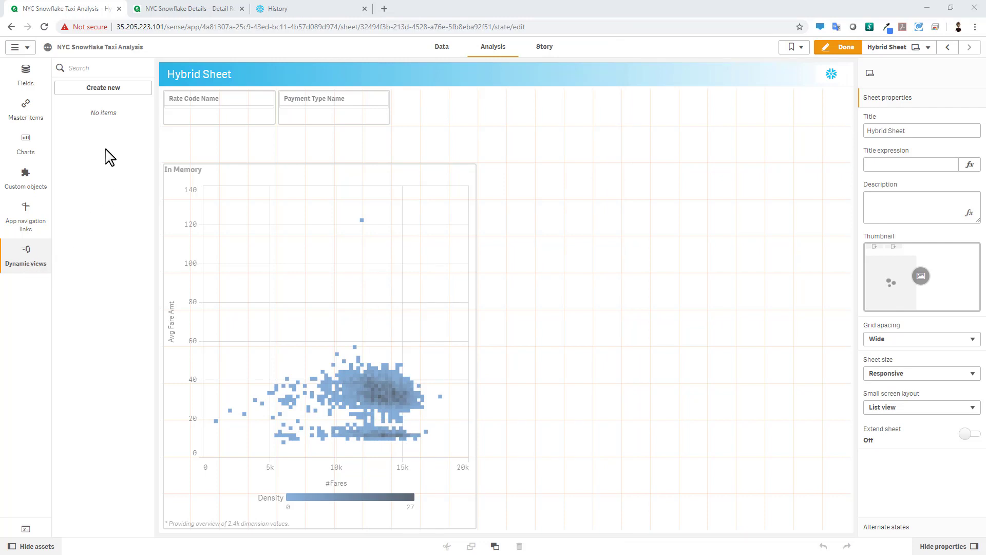
Create 'Dynamic View 1' with a sum(#Fares) row limit expression capped at 20000 rows.
click(128, 89)
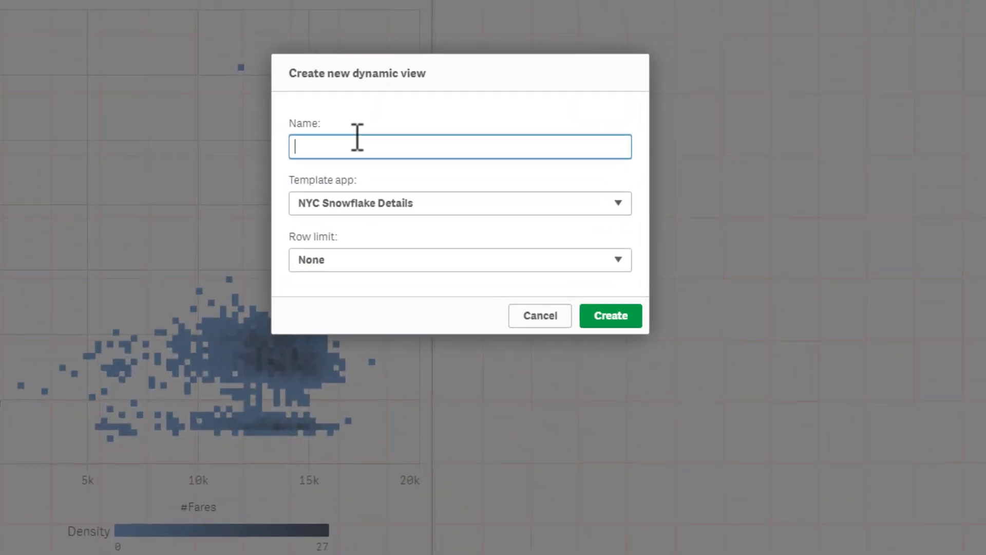
text(Dynamic View 1)
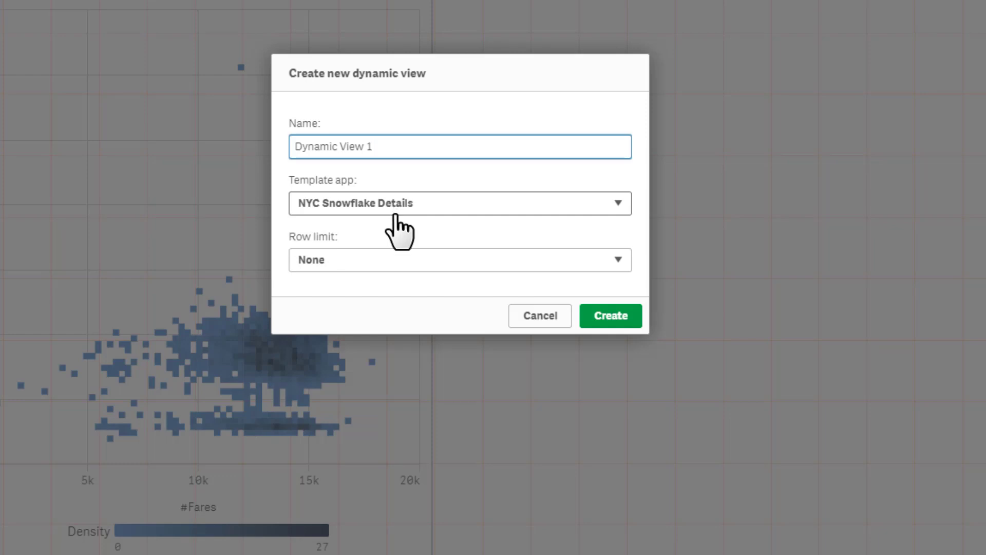
click(387, 260)
click(386, 293)
click(380, 264)
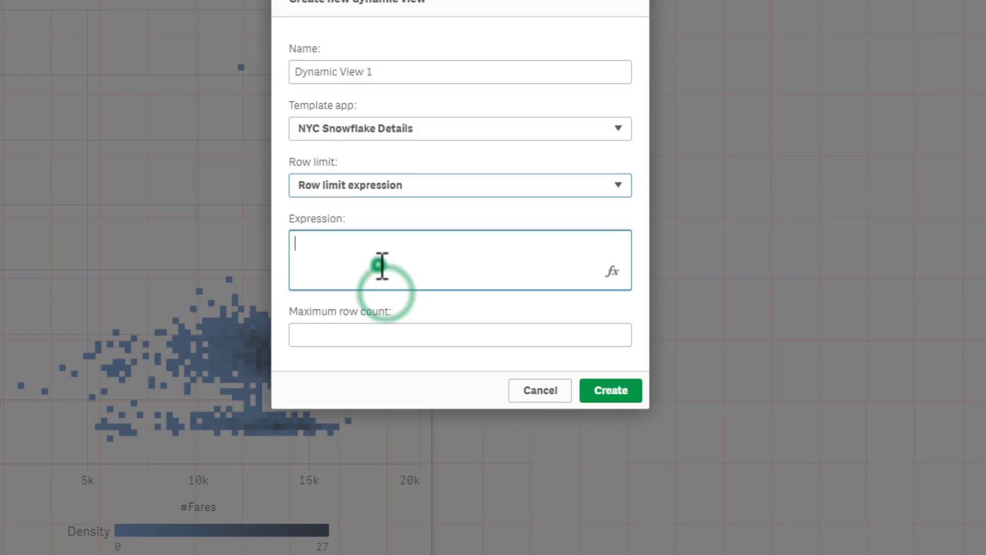
text(sum(#Fares)
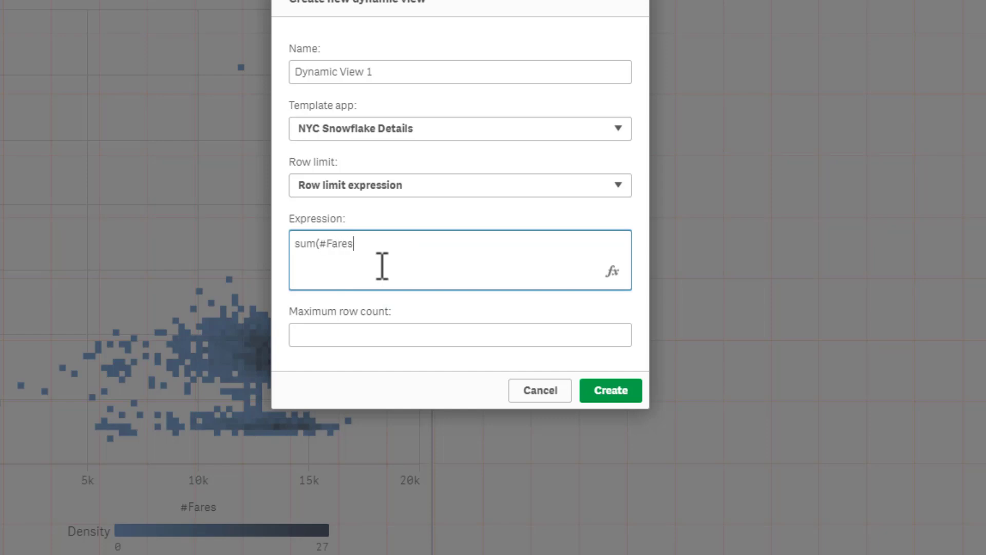
click(356, 333)
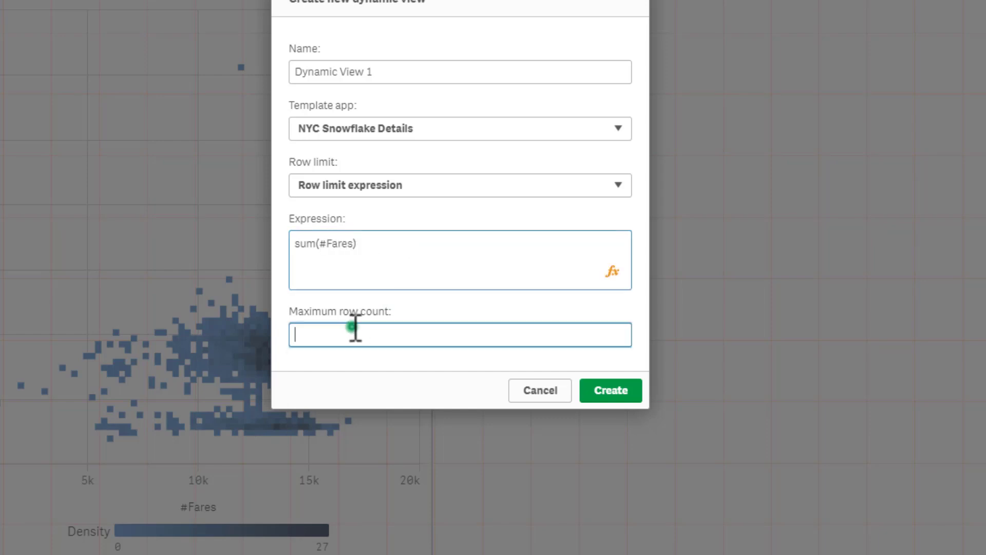
text(2000)
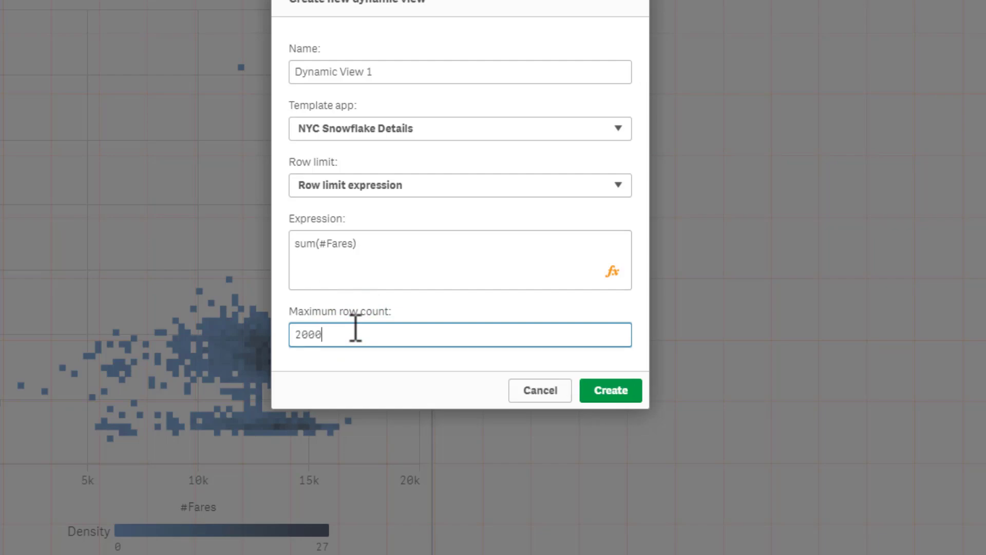
text(0)
click(610, 390)
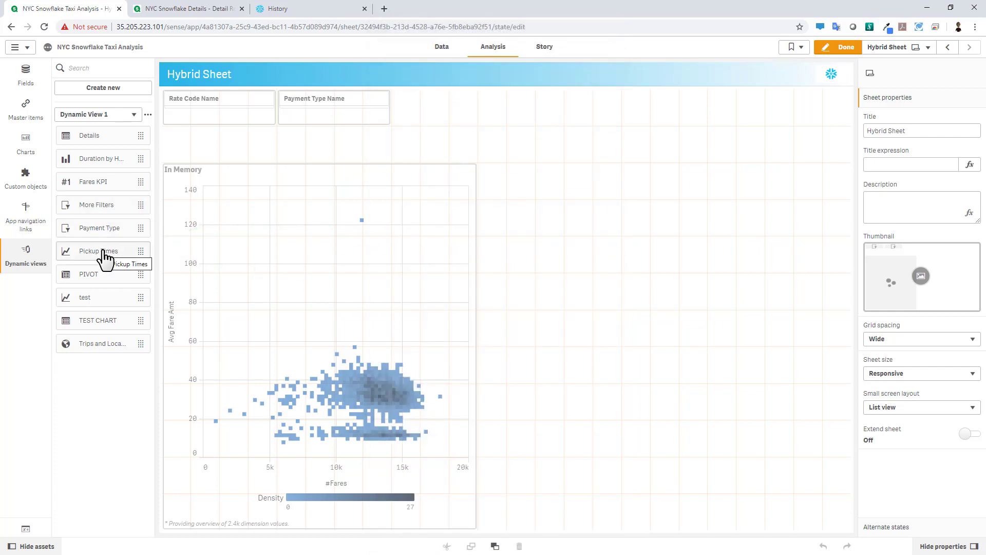
Place the Fares KPI, Details table and Trips and Locations map on the sheet's right side.
drag(97, 182, 846, 308)
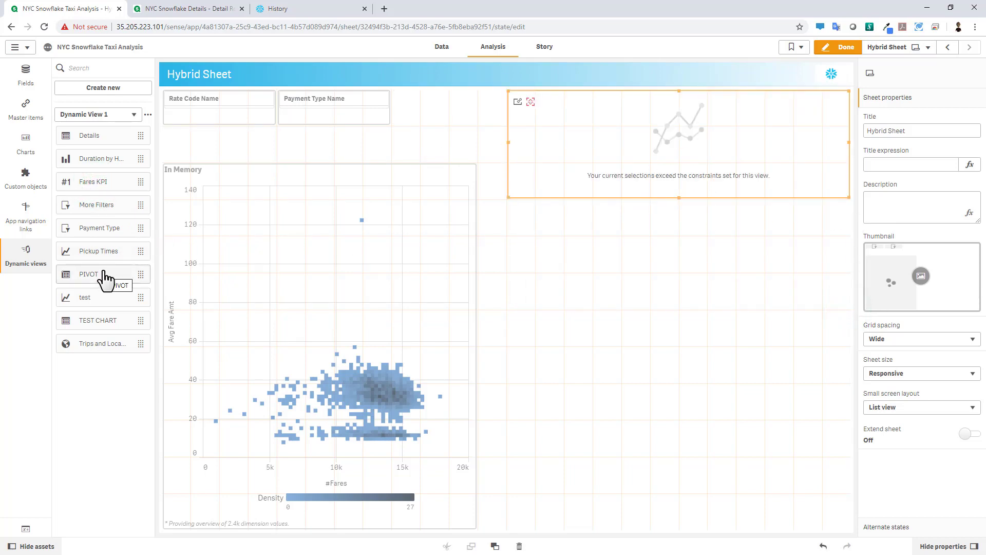
drag(95, 137, 605, 269)
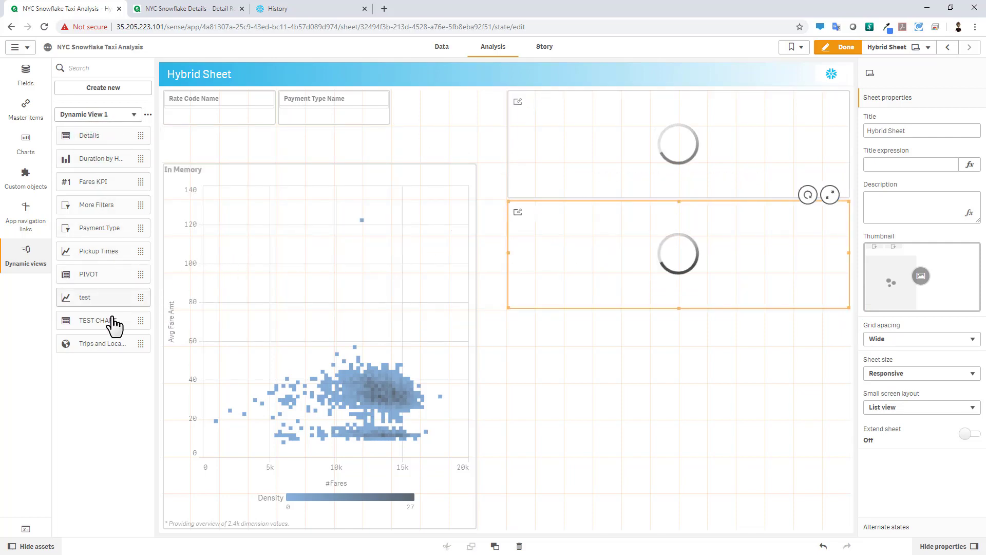
drag(108, 344, 694, 431)
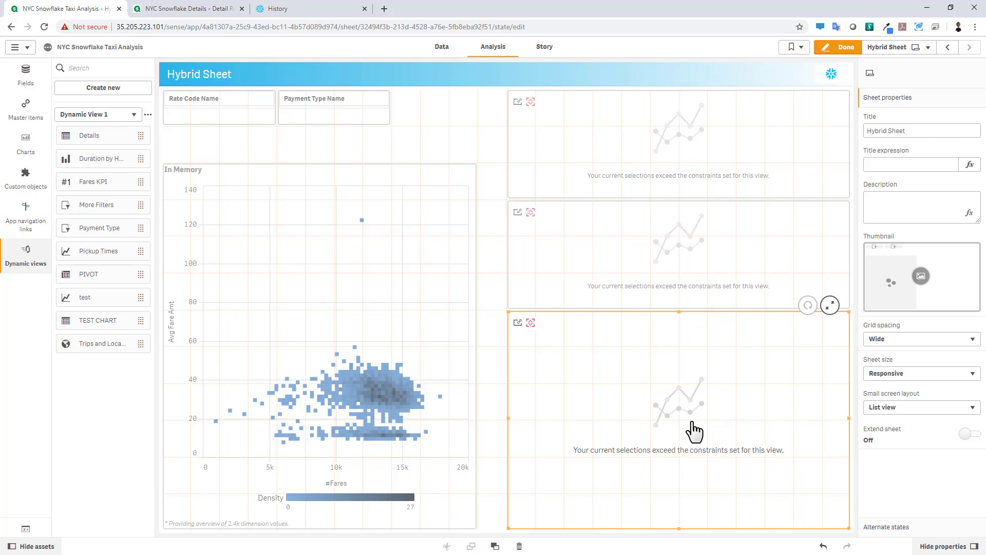
Exit edit mode and review Dynamic View 1's constraints, selections and last refresh status.
click(845, 47)
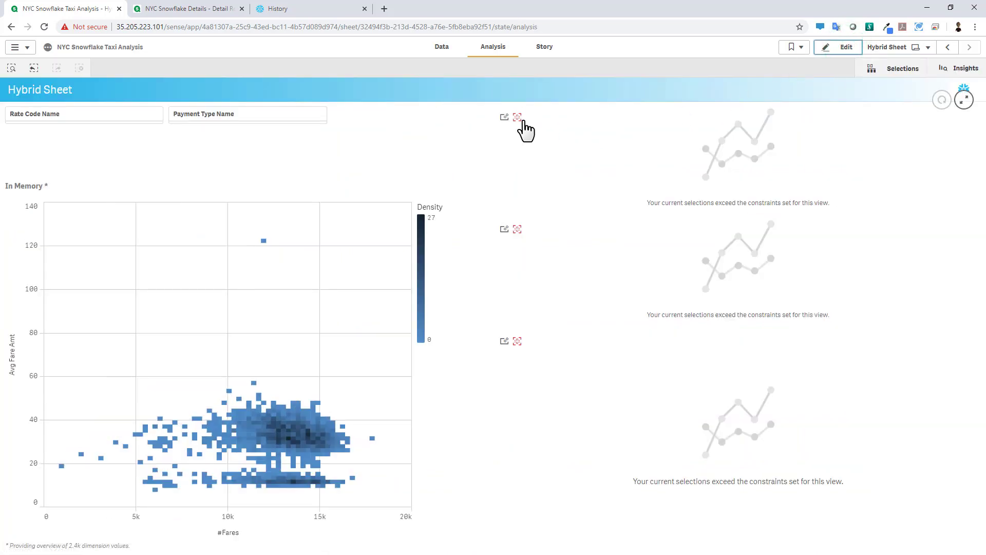
mouse_move(519, 120)
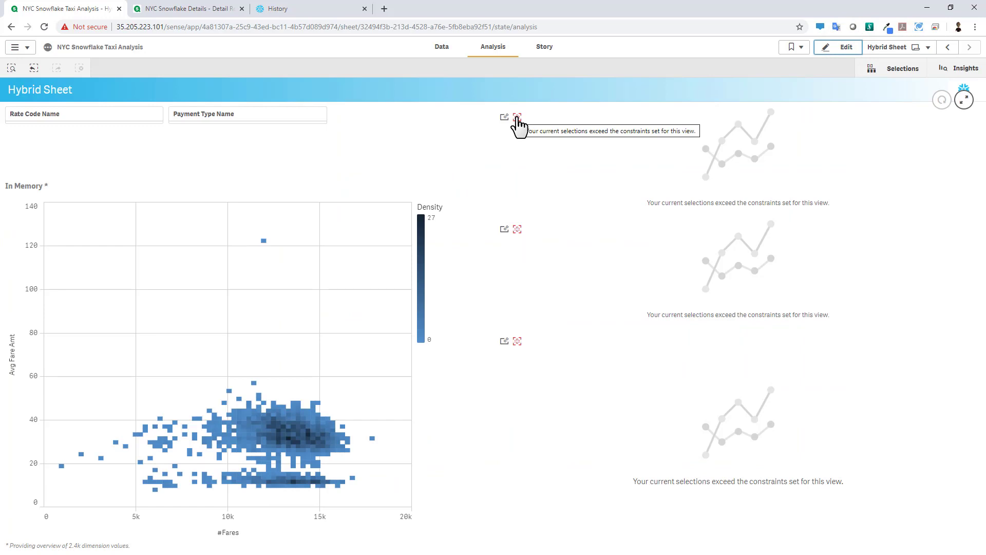
click(518, 119)
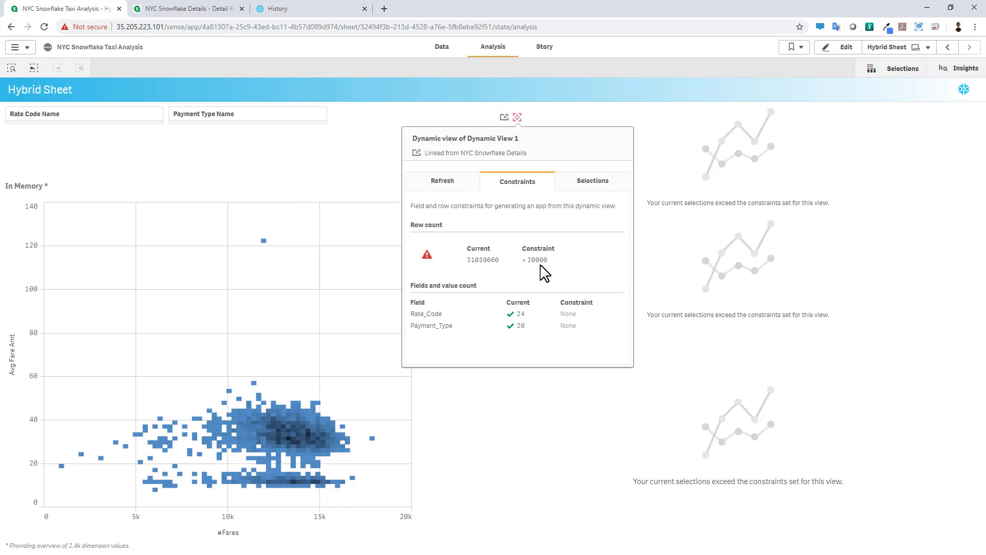
click(582, 193)
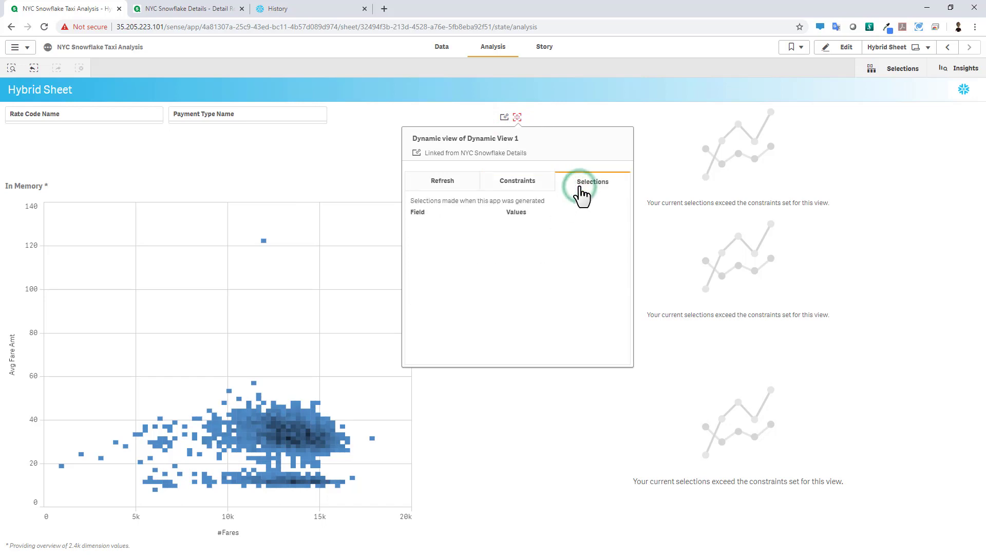
click(462, 191)
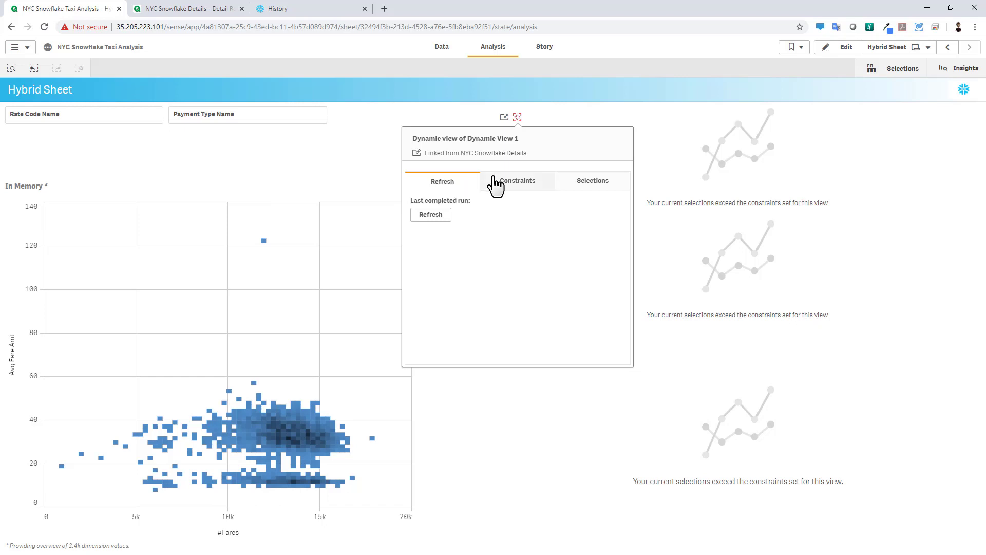
Filter the Hybrid Sheet to the JFK rate code and Dispute payment type.
click(553, 114)
click(121, 119)
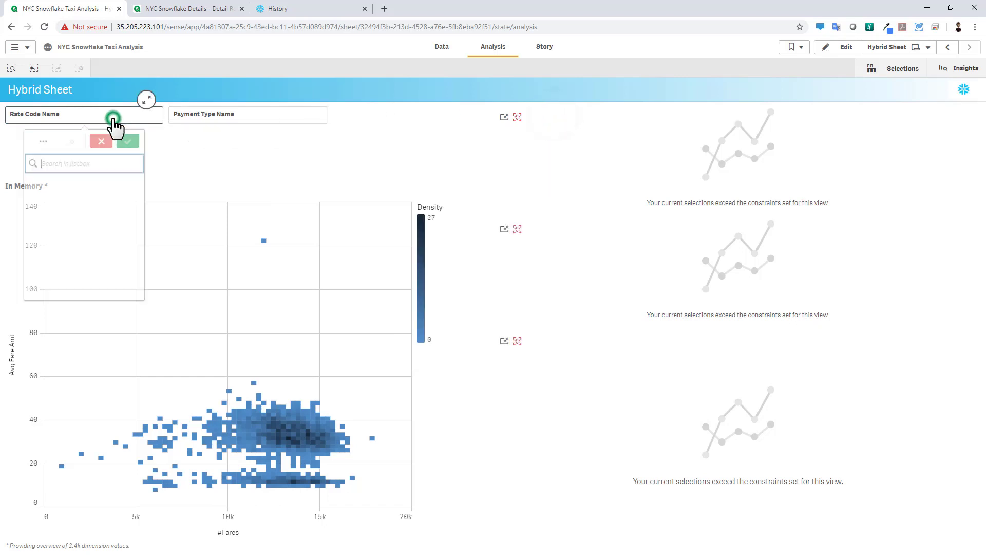
click(56, 197)
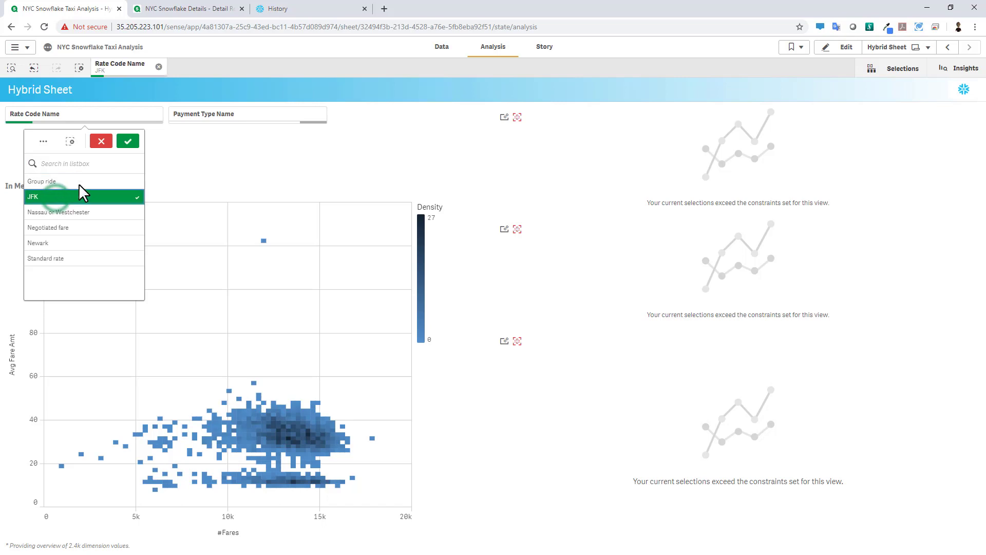
click(126, 146)
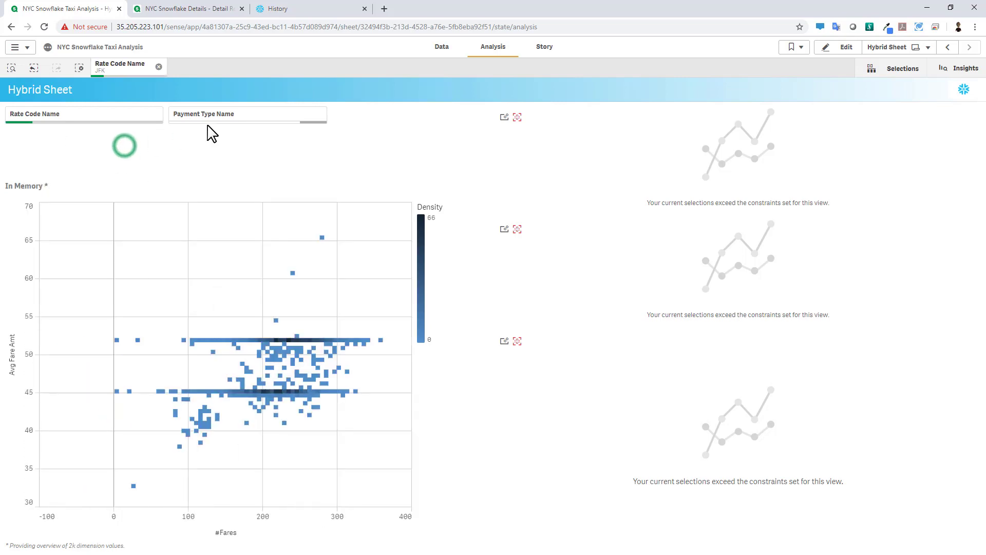
click(221, 117)
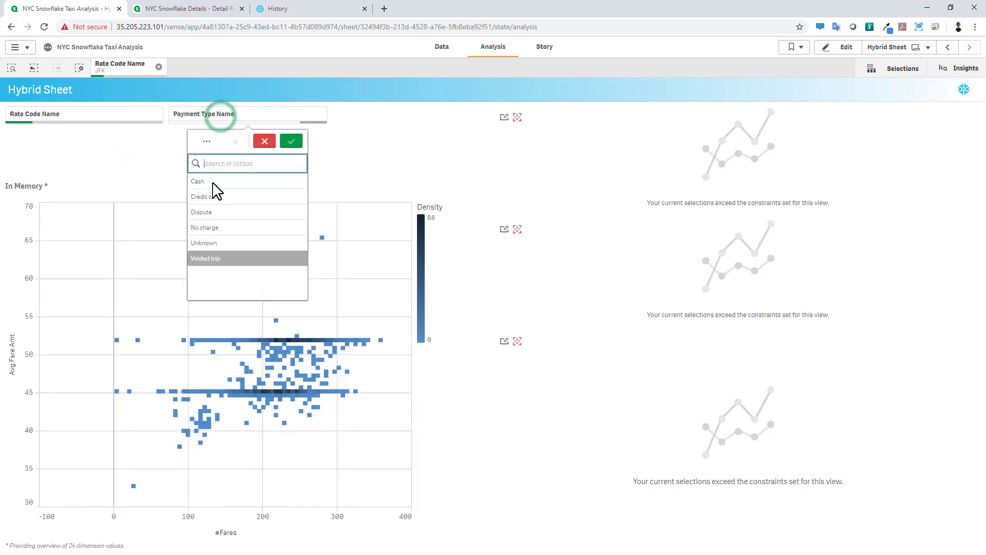
click(215, 211)
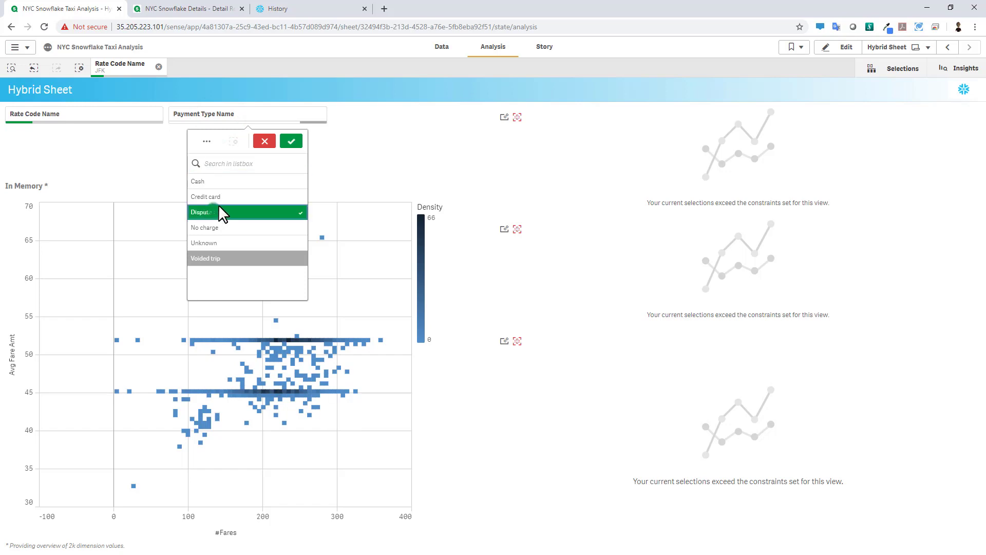
click(297, 149)
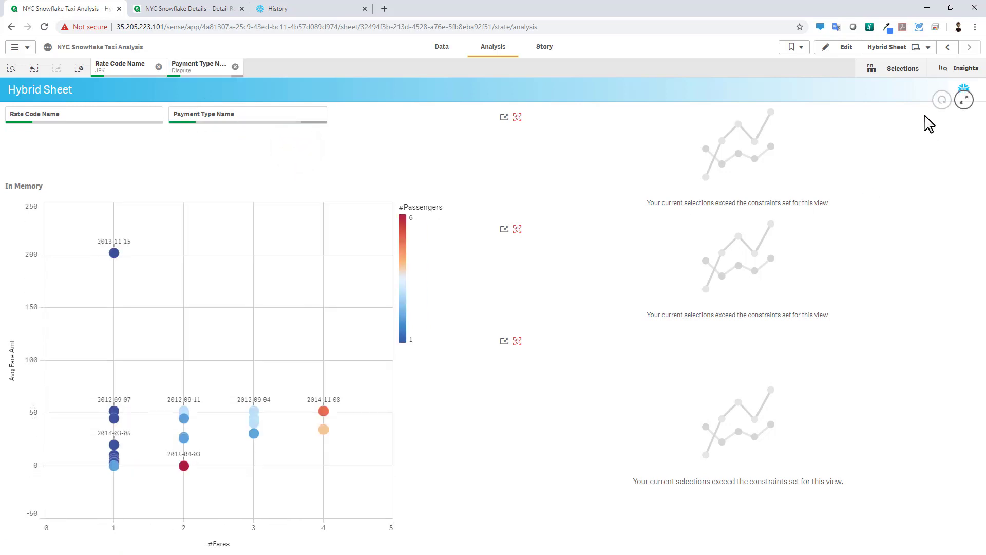
Refresh the dynamic views with these selections and check Snowflake's query history.
click(940, 101)
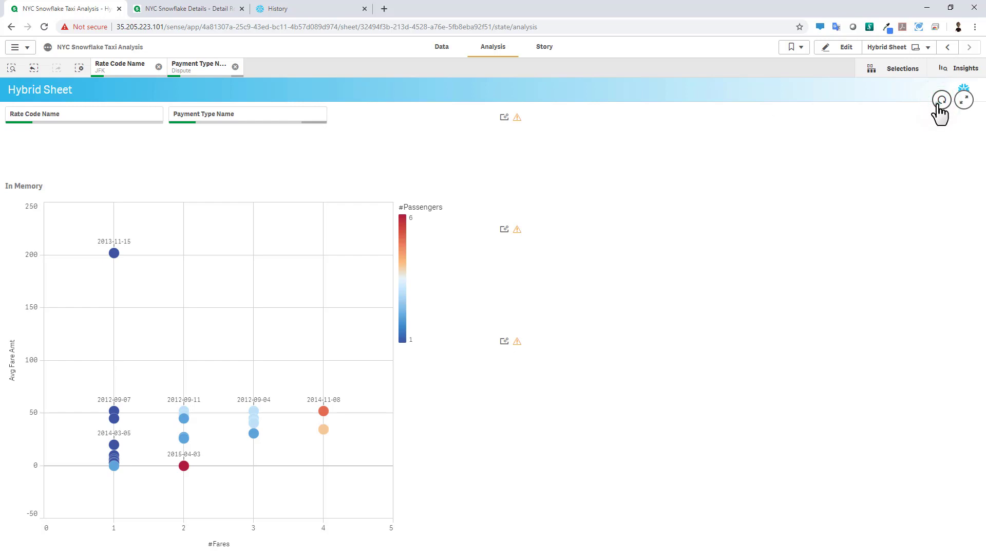
click(941, 101)
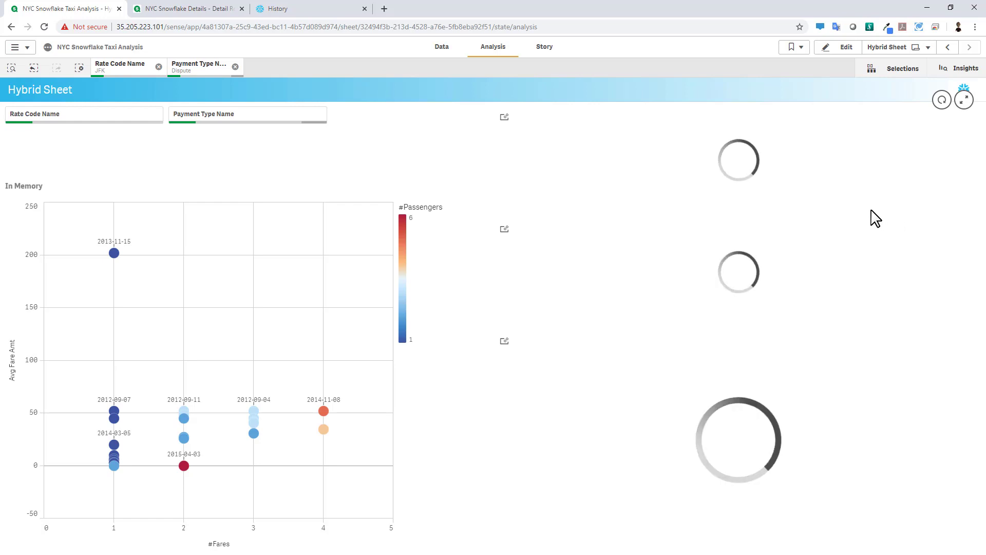
click(297, 12)
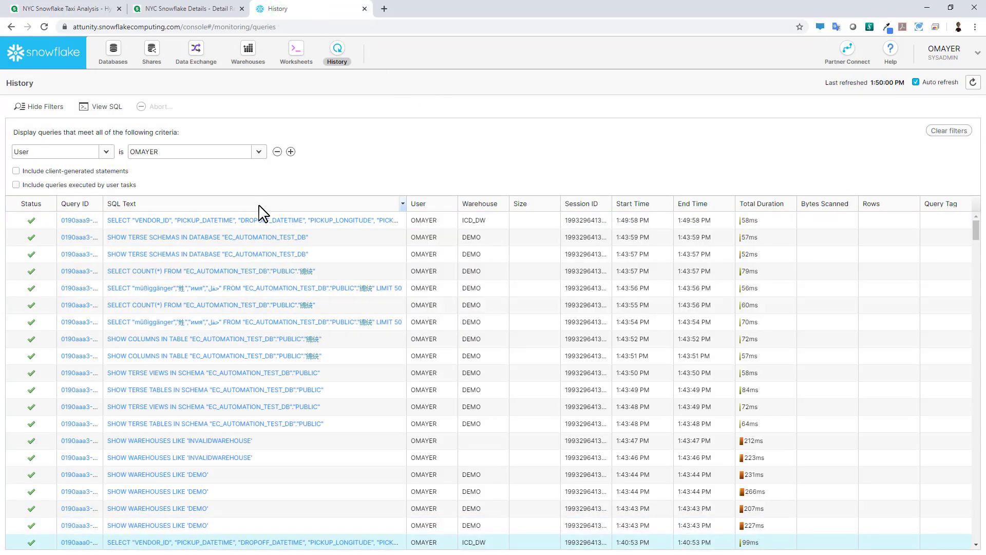
click(167, 220)
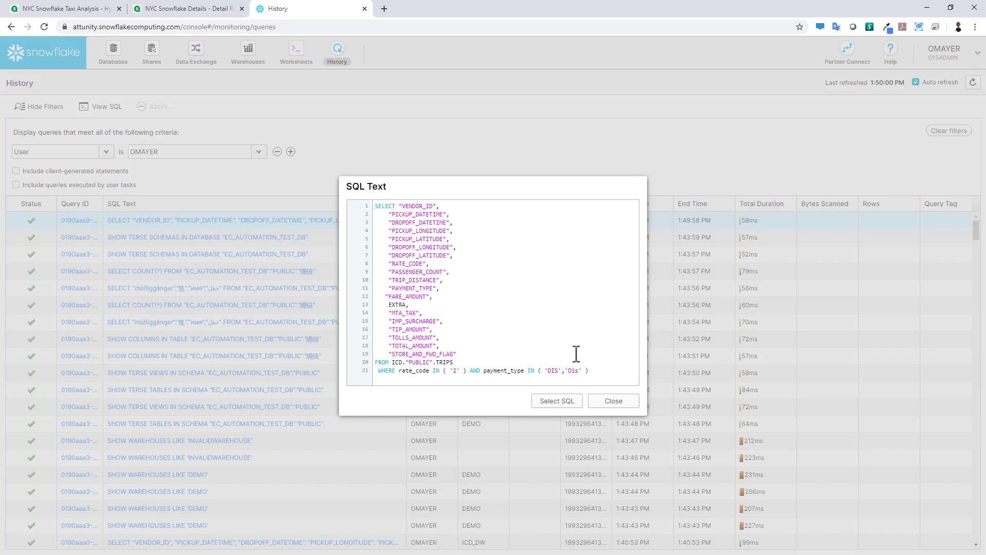
click(614, 401)
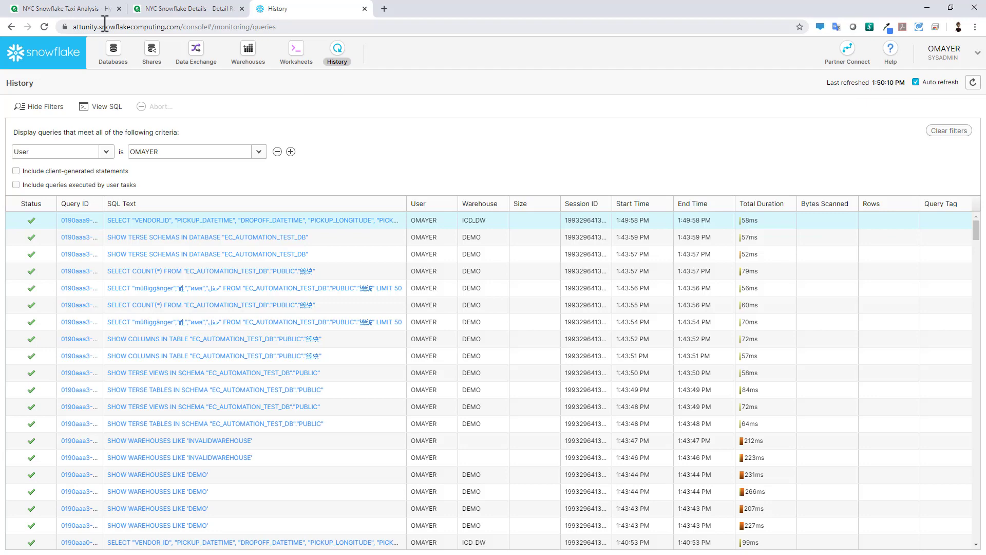
Return to the Hybrid Sheet showing 586 fares, then select three detail-table trips and clear the selection.
click(98, 10)
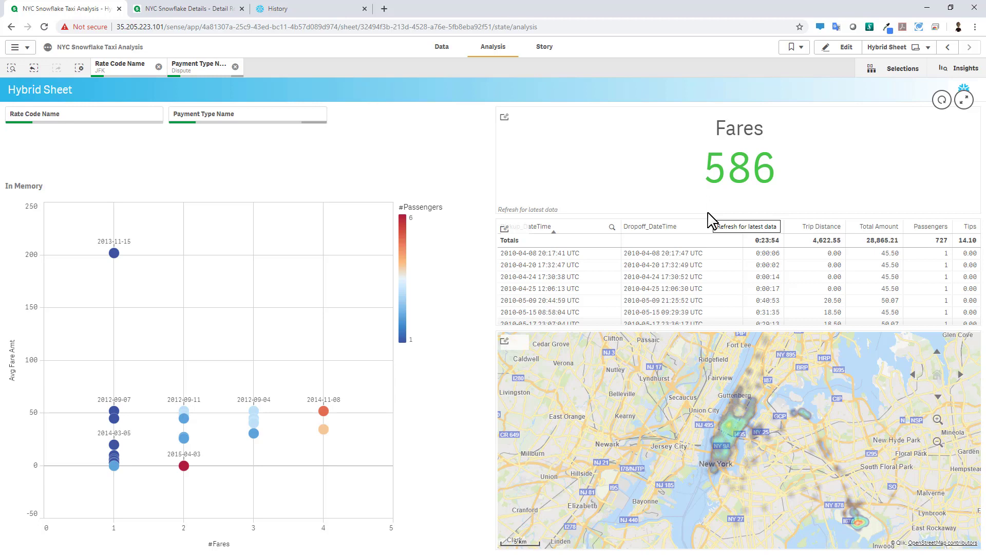
click(552, 253)
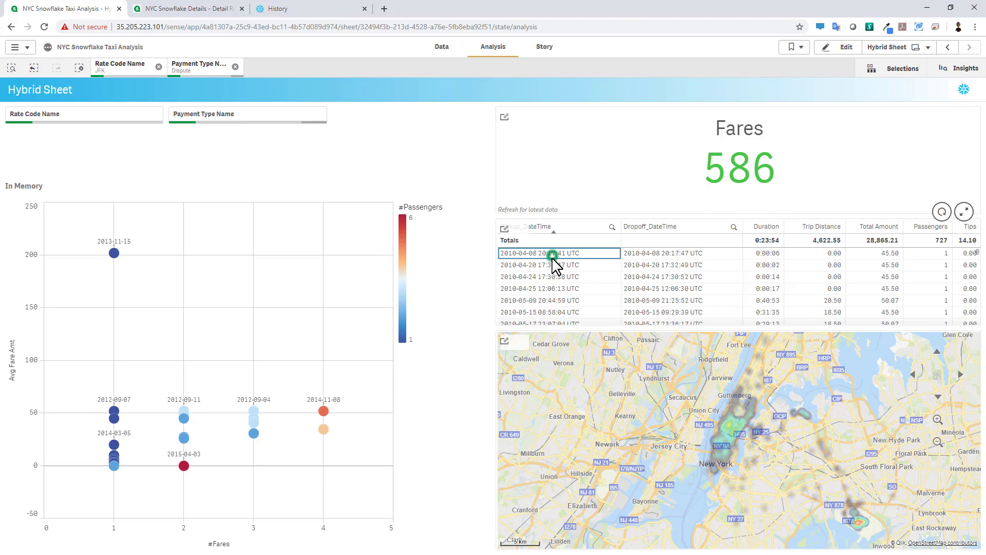
click(551, 265)
click(551, 275)
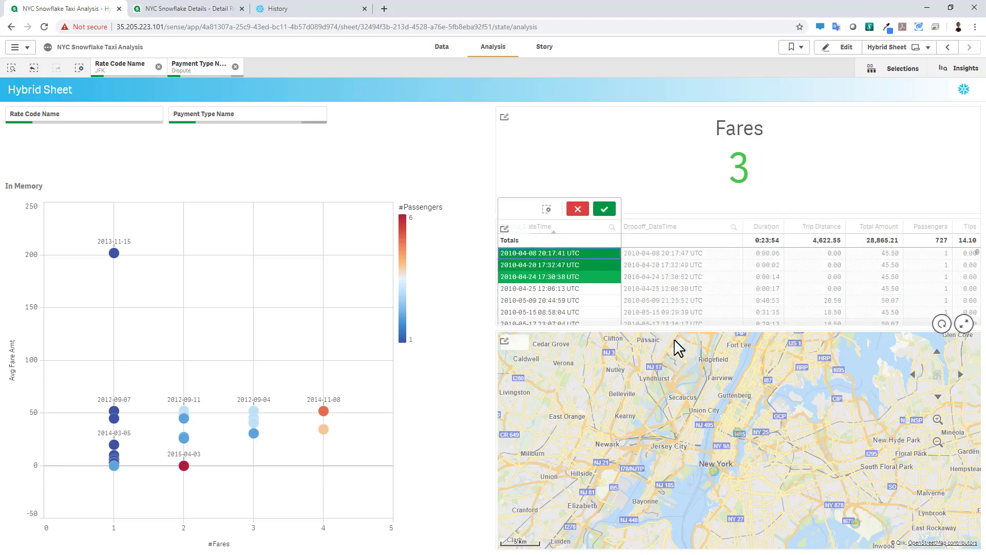
click(577, 209)
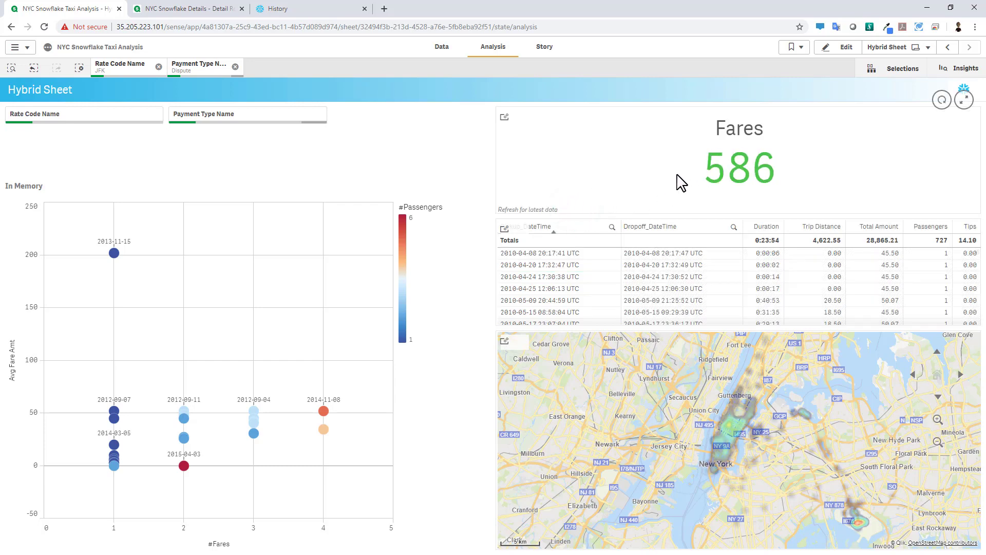